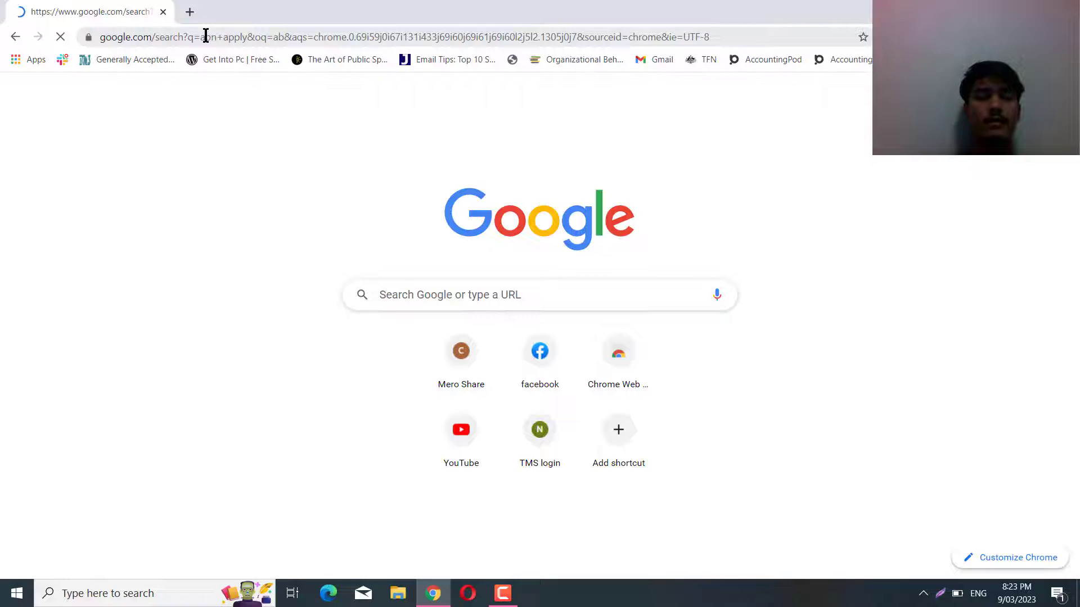
{"action": "scroll", "coordinate": [503, 336], "scroll_direction": "down", "scroll_amount": 5}
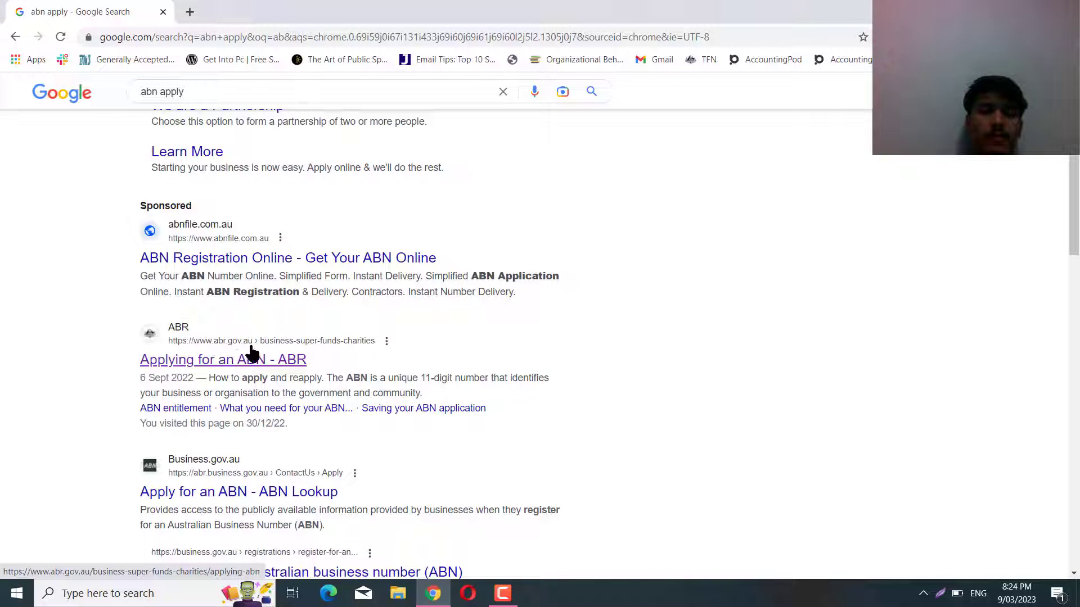
{"action": "scroll", "coordinate": [254, 443], "scroll_direction": "down", "scroll_amount": 3}
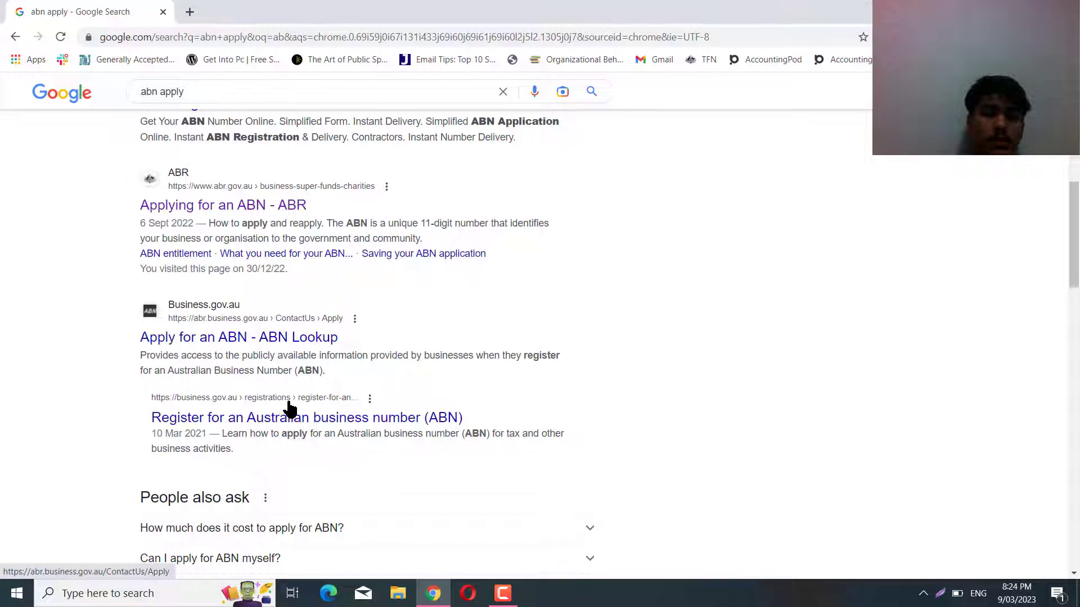
{"action": "scroll", "coordinate": [286, 410], "scroll_direction": "down", "scroll_amount": 3}
{"action": "scroll", "coordinate": [290, 410], "scroll_direction": "down", "scroll_amount": 3}
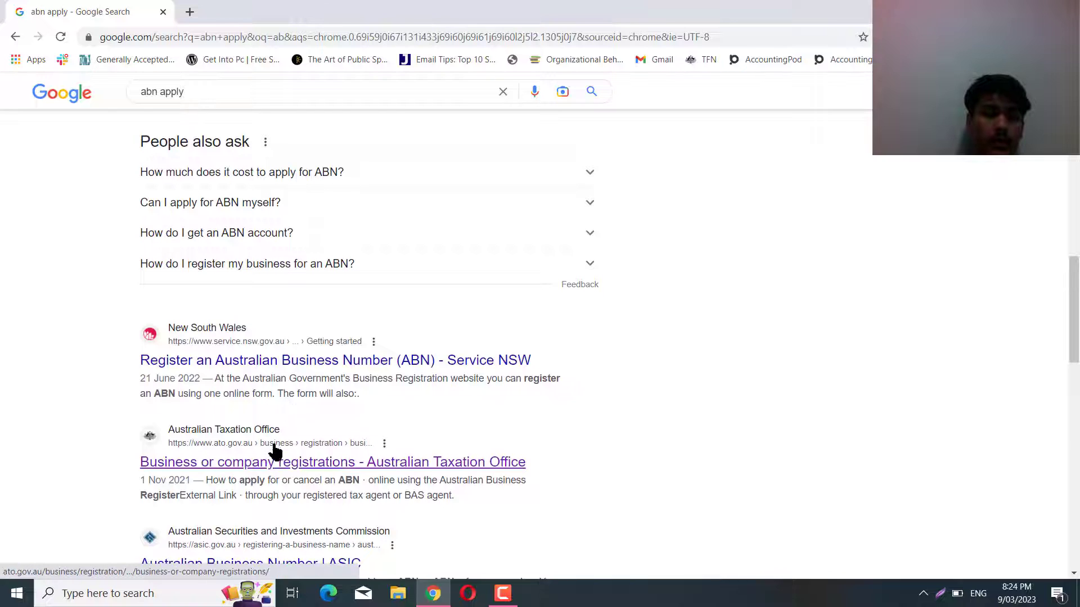
{"action": "scroll", "coordinate": [276, 470], "scroll_direction": "down", "scroll_amount": 2}
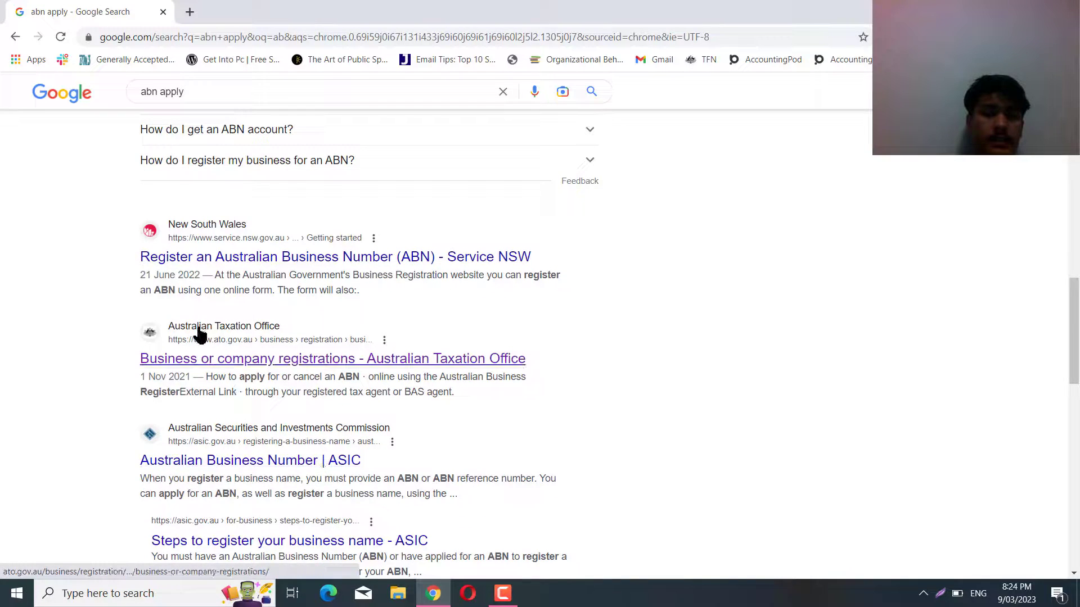
Open the ATO business registrations result and launch the online ABN application from 'Applying for an ABN'.
{"action": "left_click", "coordinate": [229, 367]}
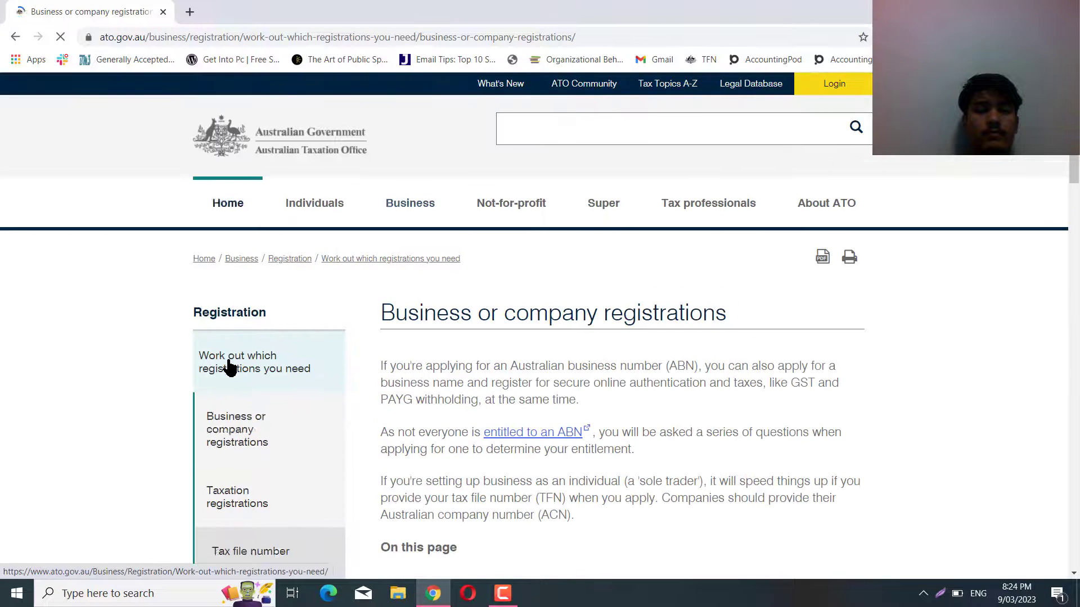
{"action": "scroll", "coordinate": [525, 346], "scroll_direction": "down", "scroll_amount": 10}
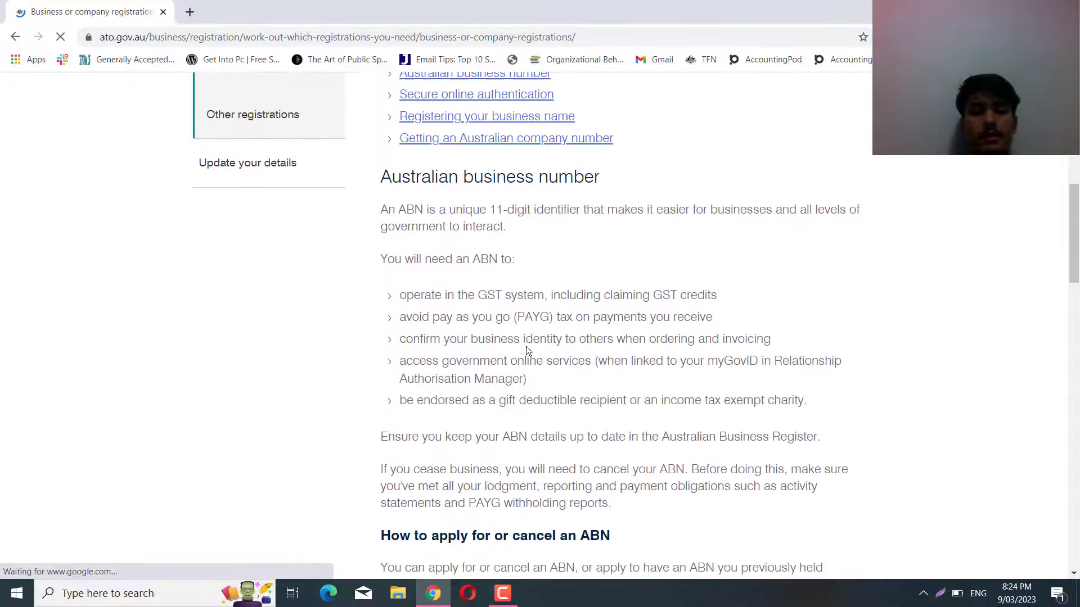
{"action": "scroll", "coordinate": [527, 349], "scroll_direction": "down", "scroll_amount": 5}
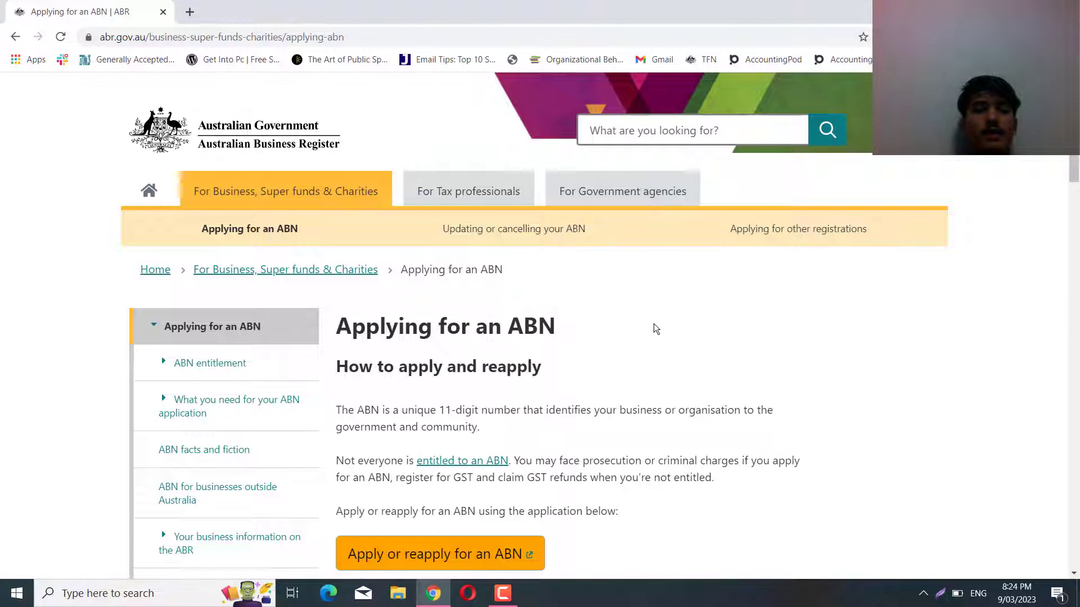
{"action": "scroll", "coordinate": [655, 328], "scroll_direction": "down", "scroll_amount": 1}
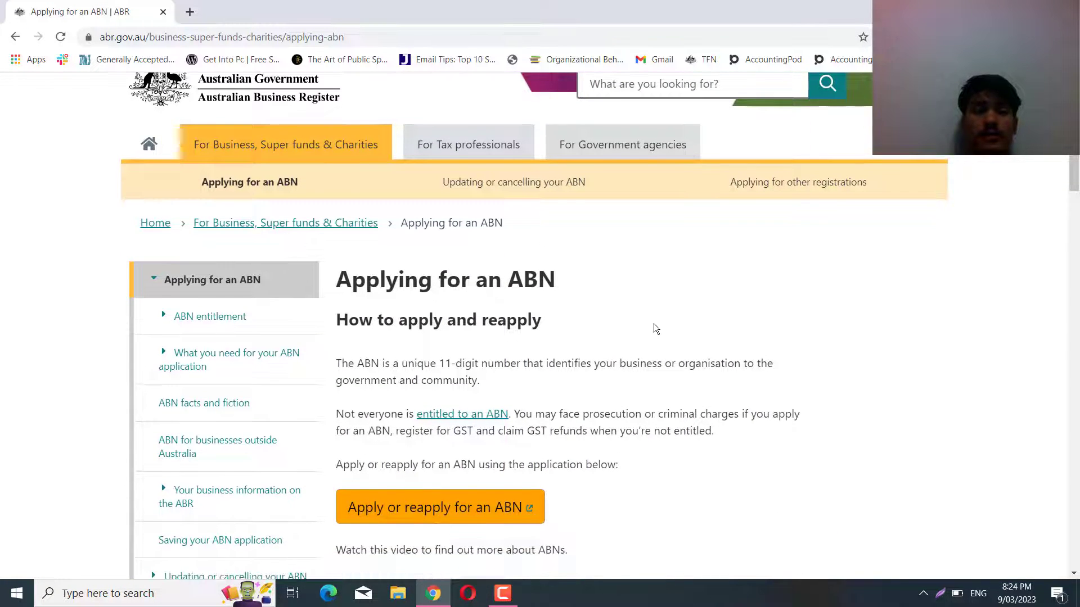
{"action": "scroll", "coordinate": [653, 322], "scroll_direction": "down", "scroll_amount": 3}
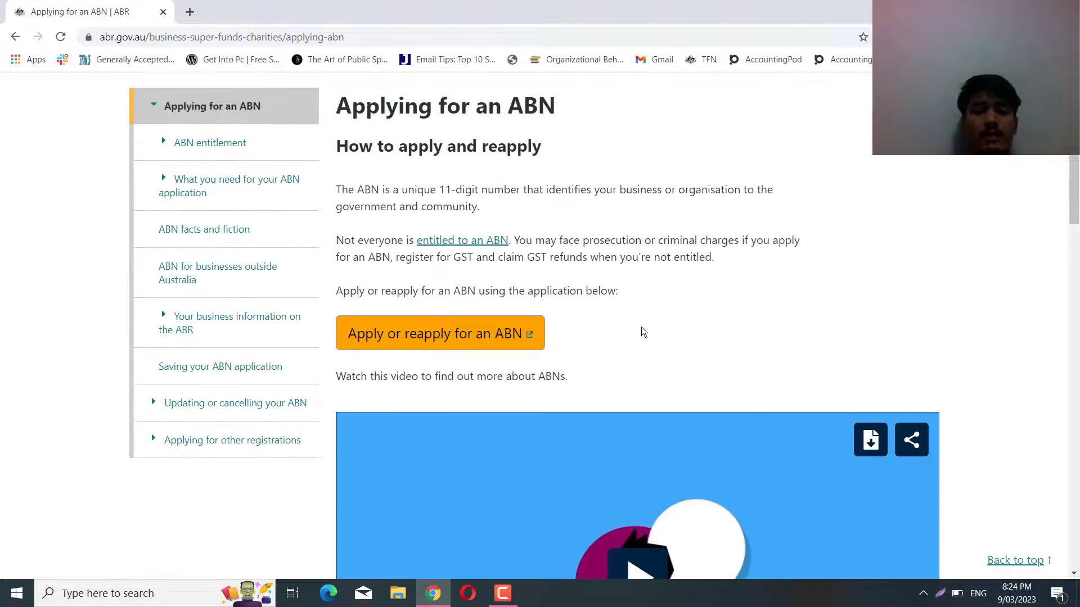
{"action": "left_click", "coordinate": [474, 340]}
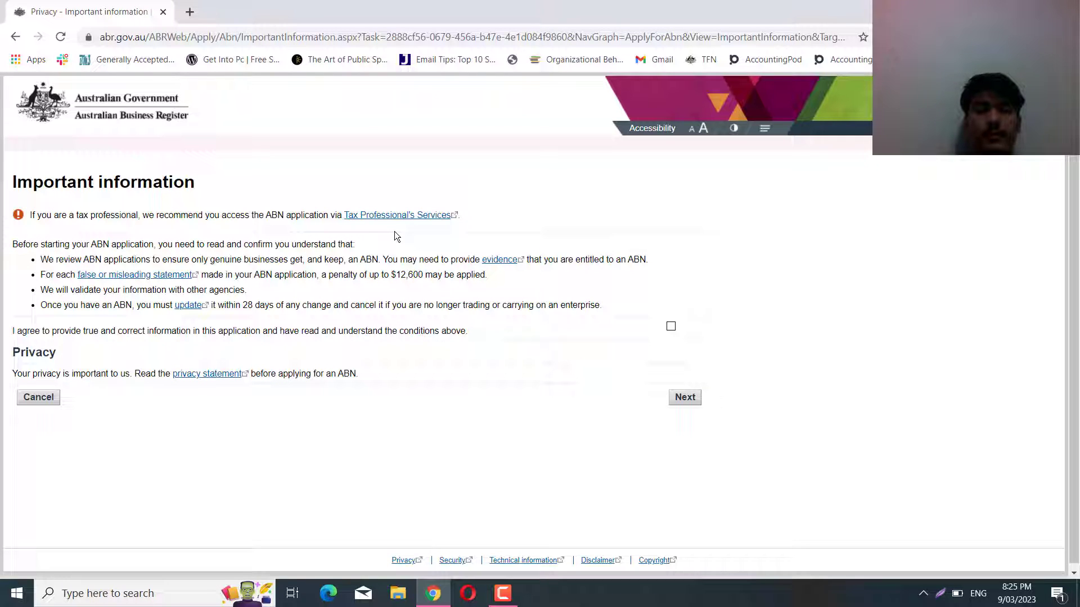
Agree to provide true and correct information and continue past the Important information page.
{"action": "left_click", "coordinate": [671, 327]}
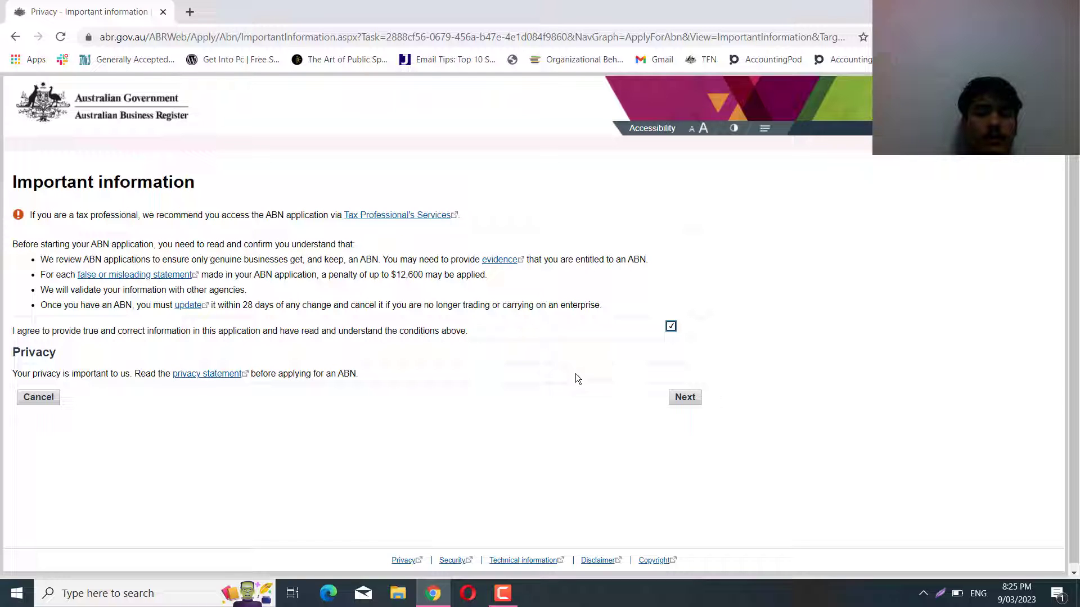
{"action": "left_click", "coordinate": [685, 398]}
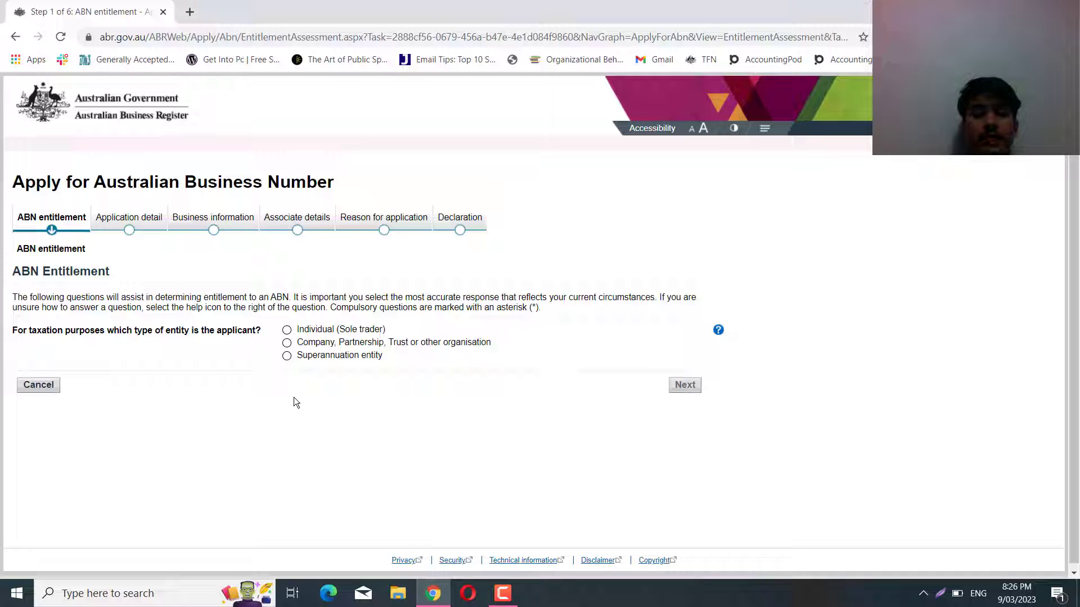
Choose Individual (Sole trader) and answer No, Yes, Yes, No to the ABN and TFN questions.
{"action": "left_click", "coordinate": [287, 330]}
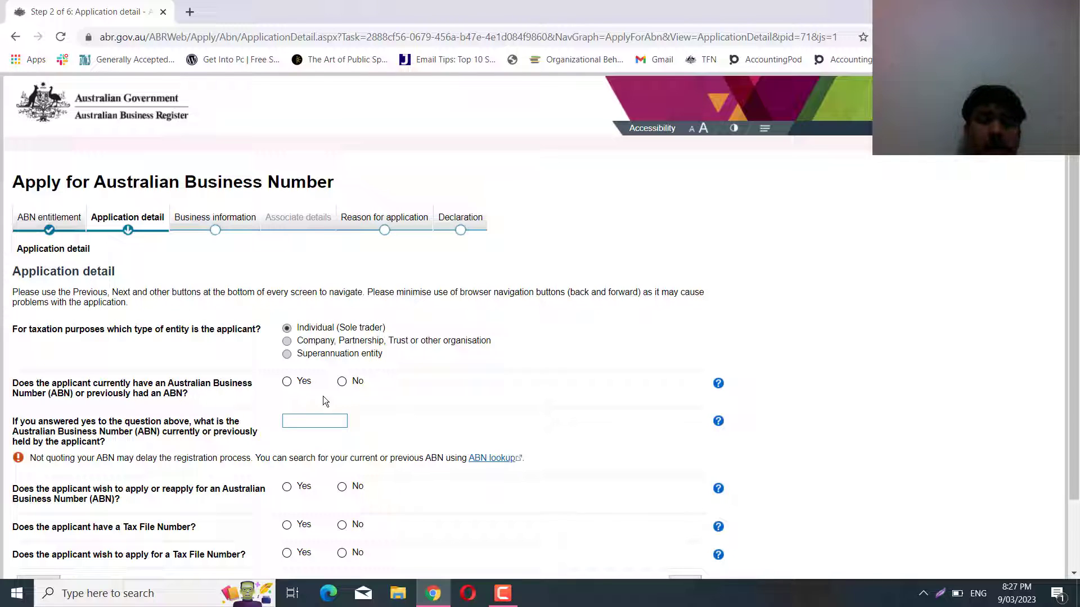
{"action": "left_click", "coordinate": [343, 385]}
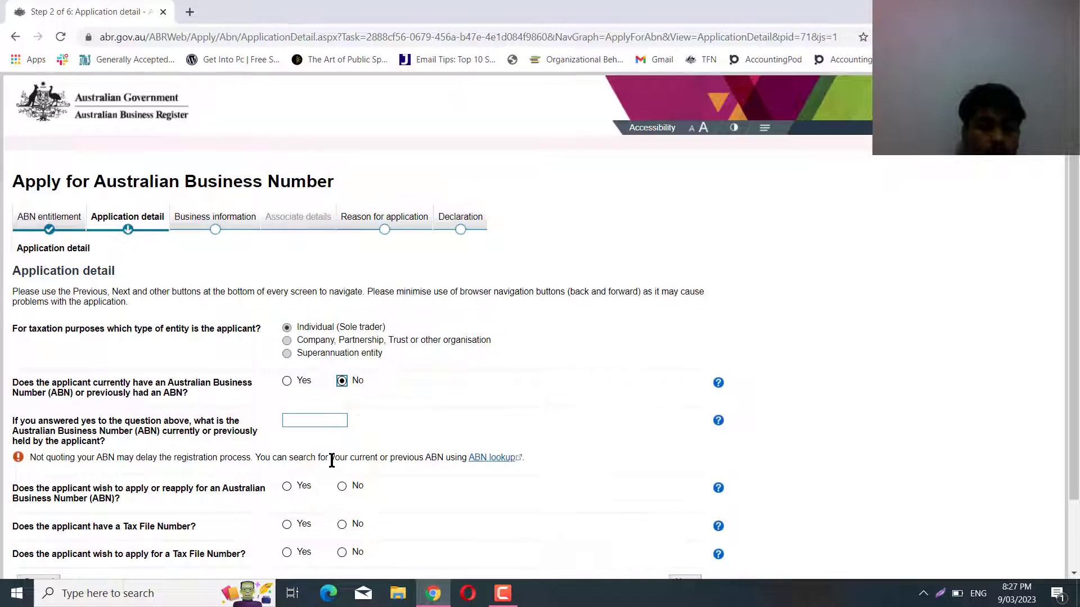
{"action": "scroll", "coordinate": [253, 393], "scroll_direction": "down", "scroll_amount": 2}
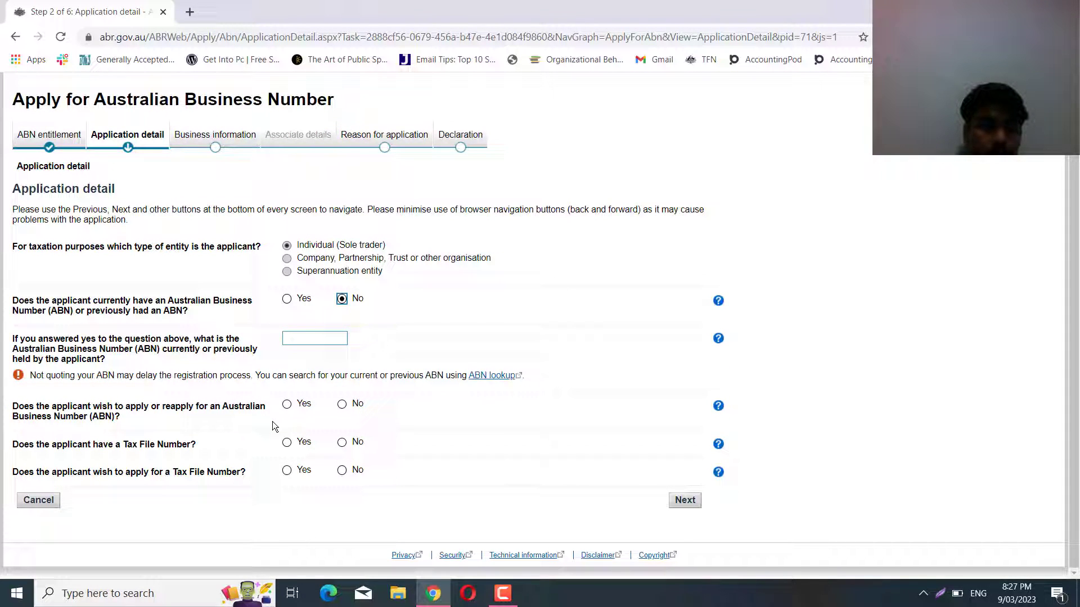
{"action": "left_click", "coordinate": [287, 404]}
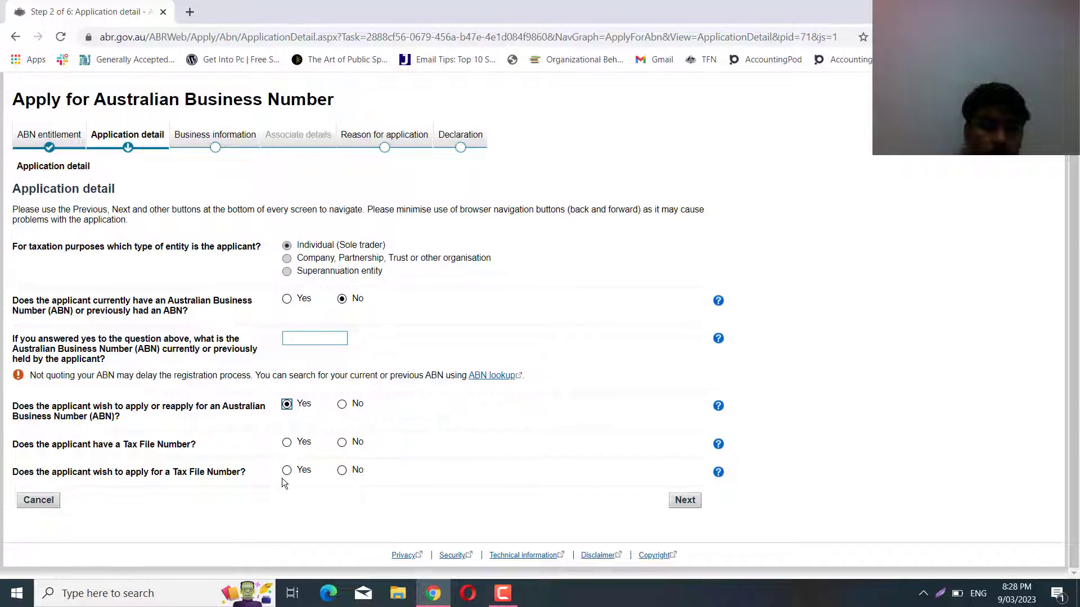
{"action": "left_click", "coordinate": [287, 443]}
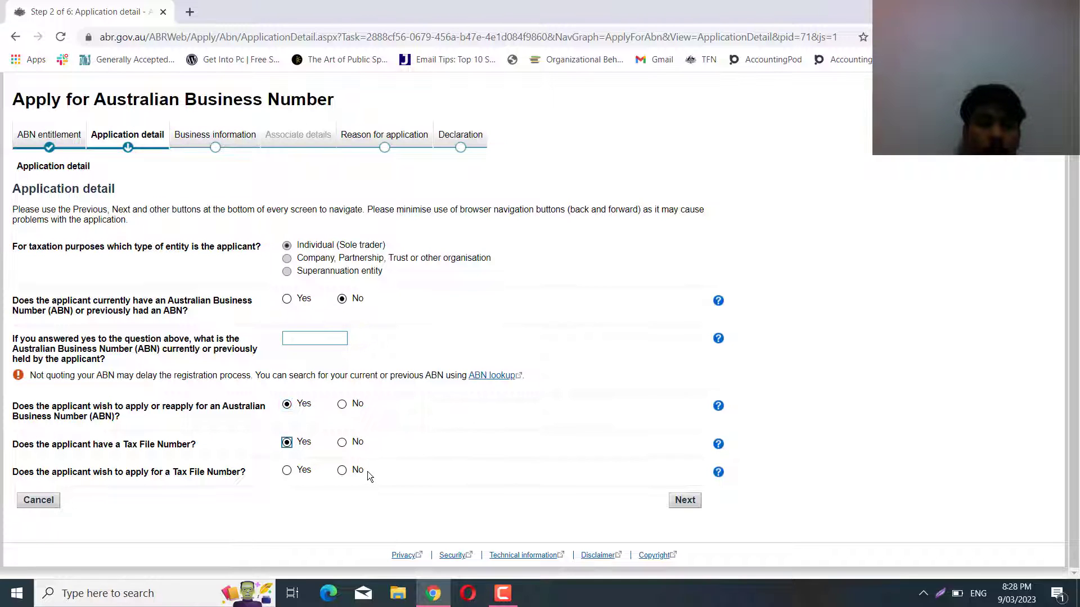
{"action": "left_click", "coordinate": [344, 472]}
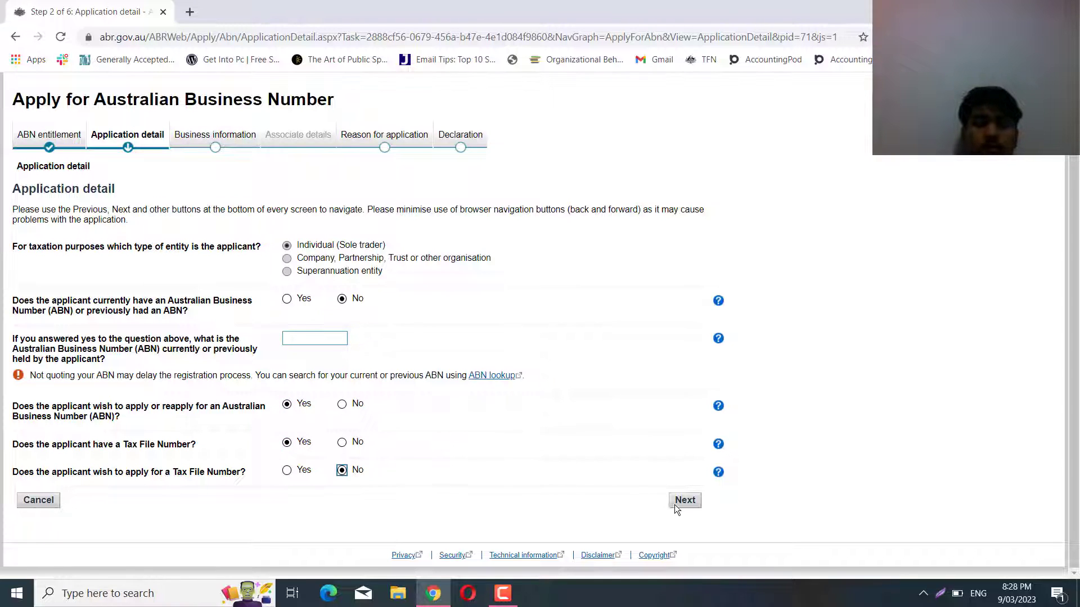
{"action": "left_click", "coordinate": [690, 500]}
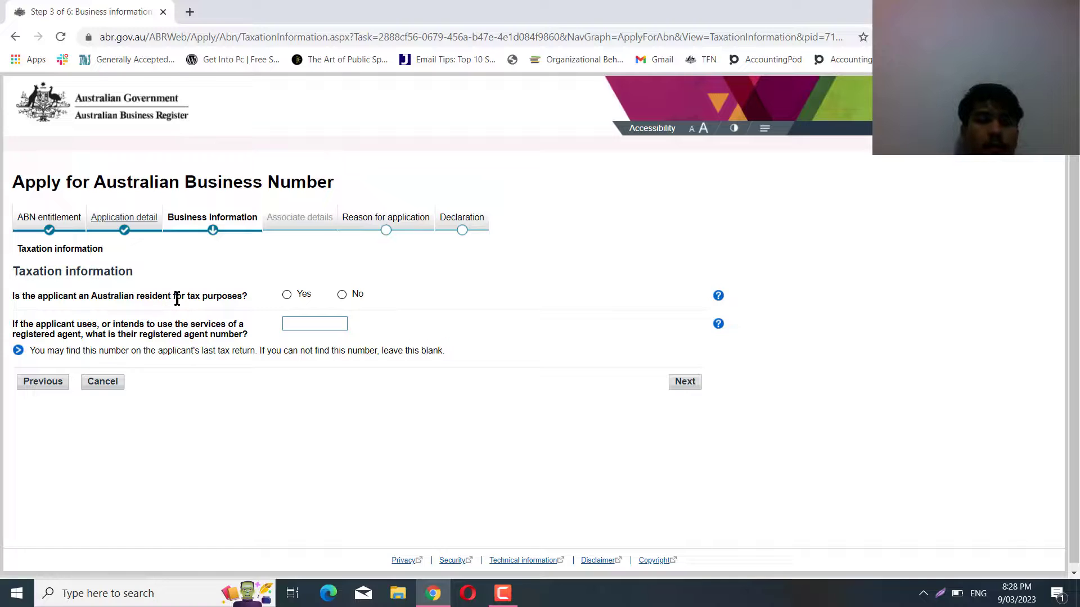
Select Yes for Australian tax resident, leave the agent number blank, and continue.
{"action": "left_click", "coordinate": [289, 297]}
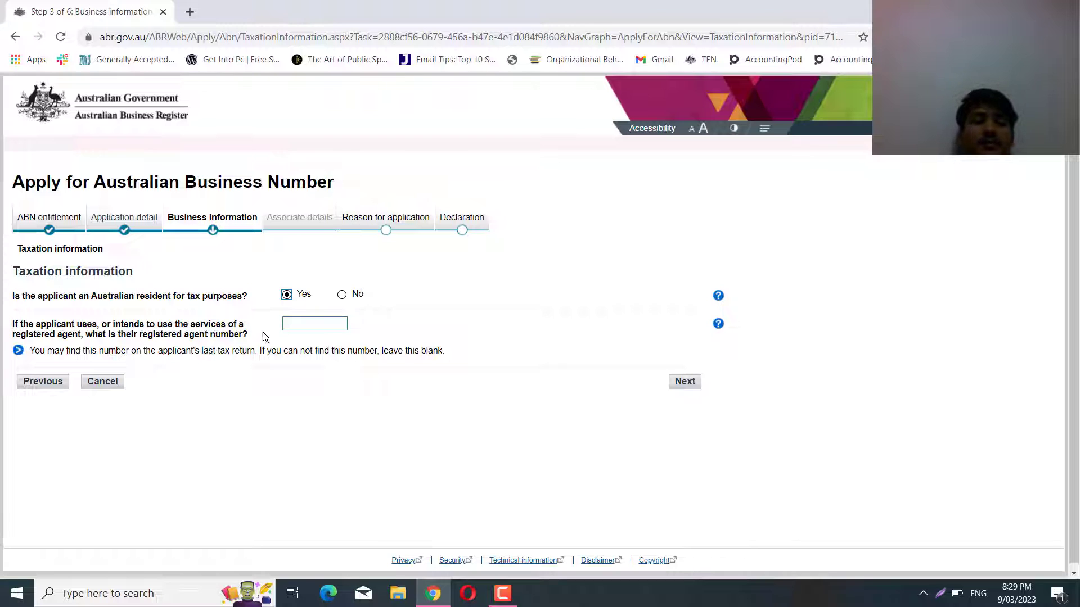
{"action": "left_click", "coordinate": [691, 383]}
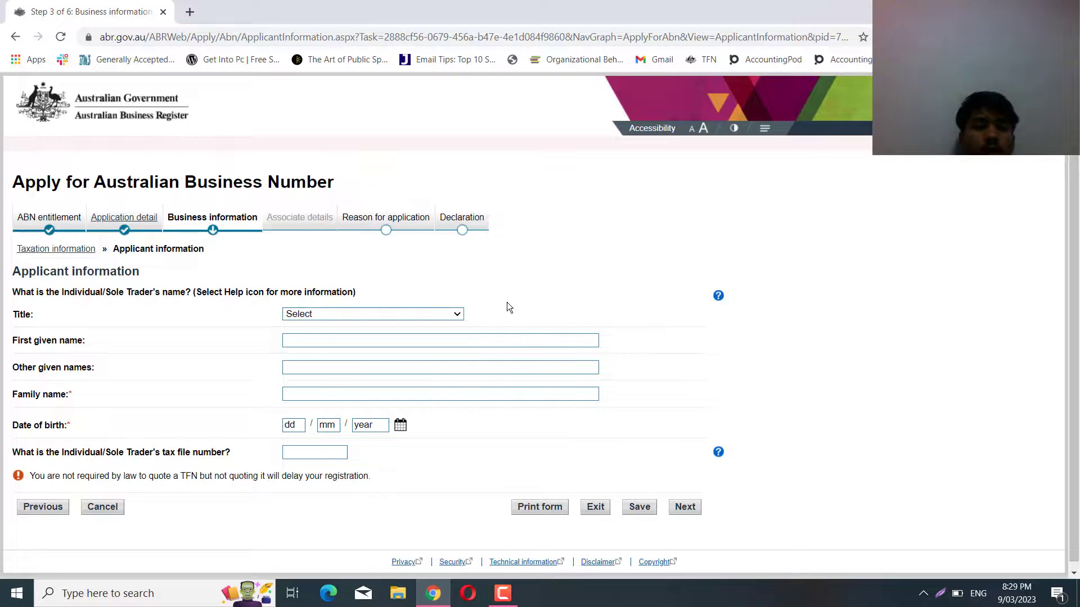
Set the title to Mr and enter the applicant's first and family names.
{"action": "scroll", "coordinate": [507, 303], "scroll_direction": "down", "scroll_amount": 1}
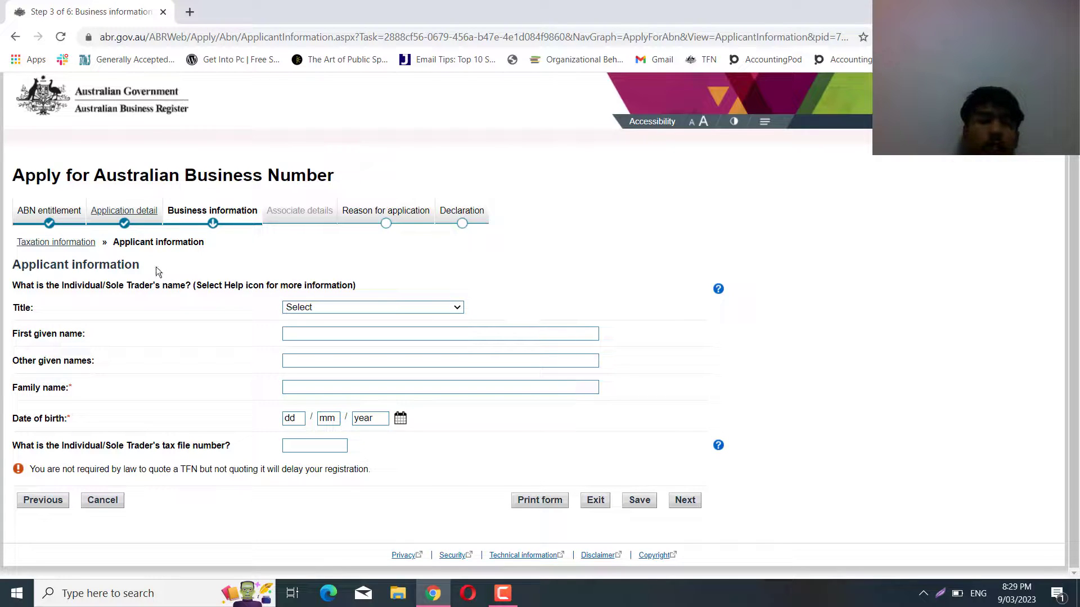
{"action": "left_click", "coordinate": [447, 307]}
{"action": "left_click", "coordinate": [386, 339]}
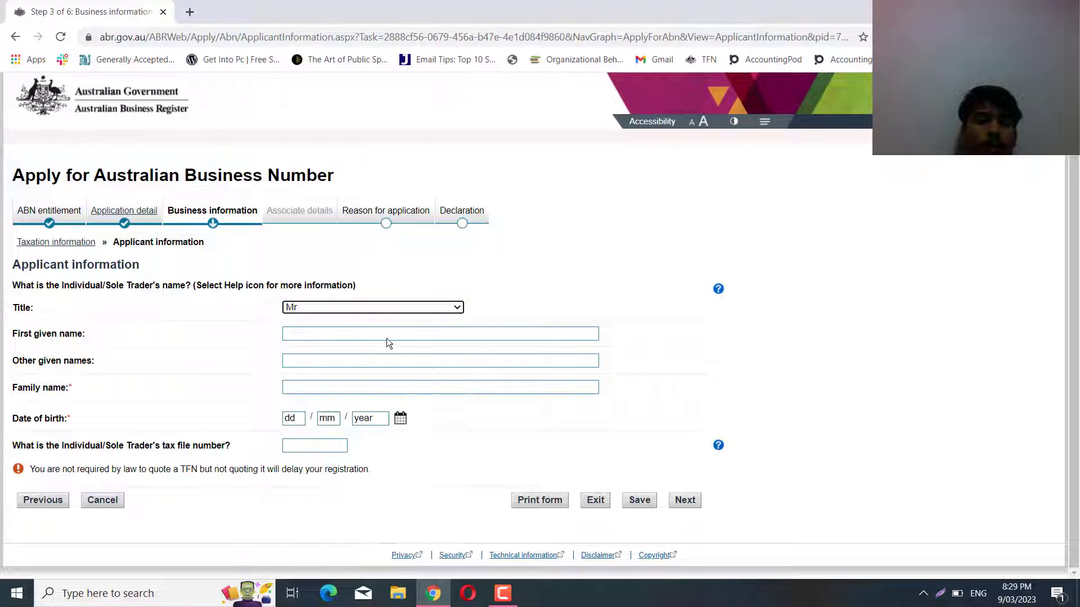
{"action": "left_click", "coordinate": [352, 332]}
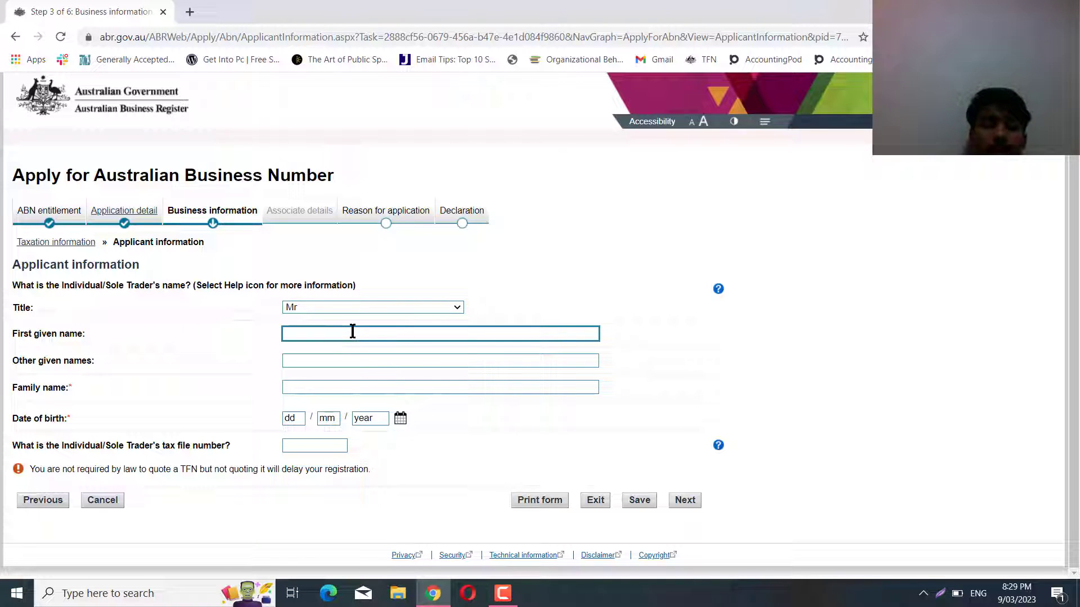
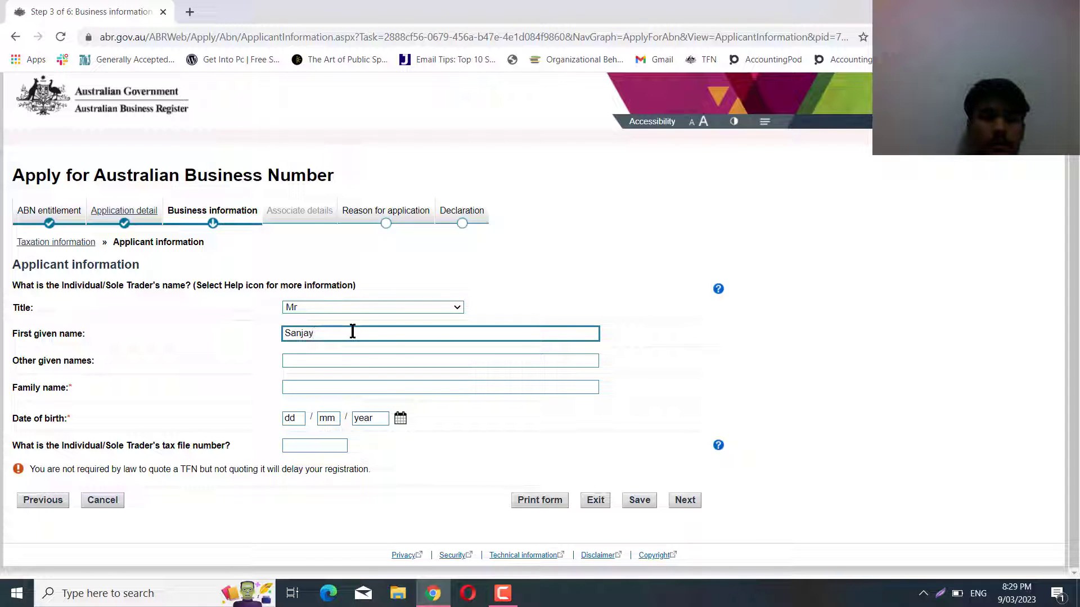
{"action": "left_click", "coordinate": [314, 389]}
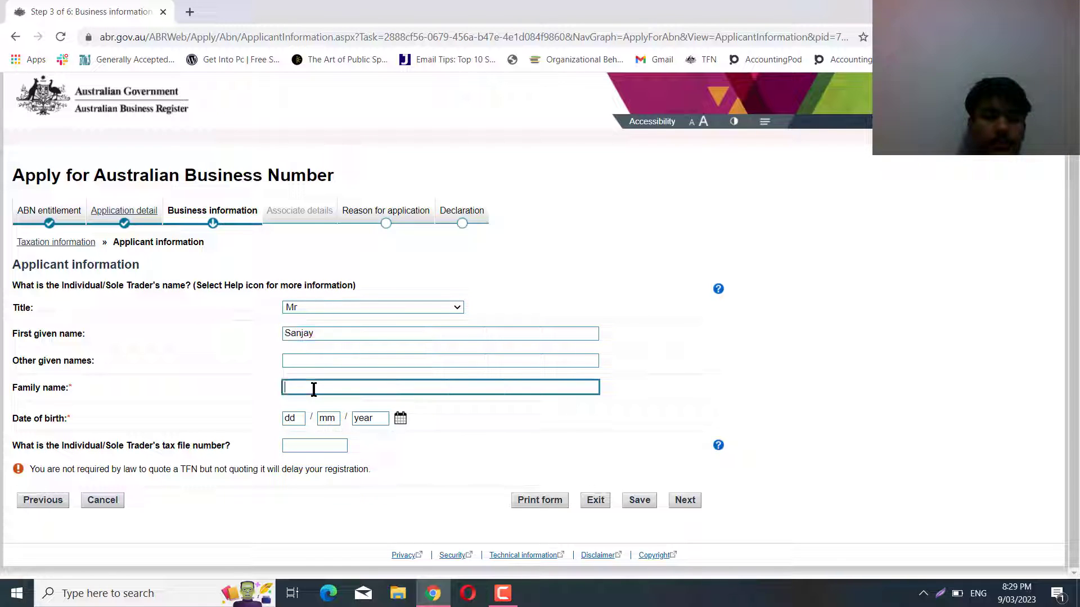
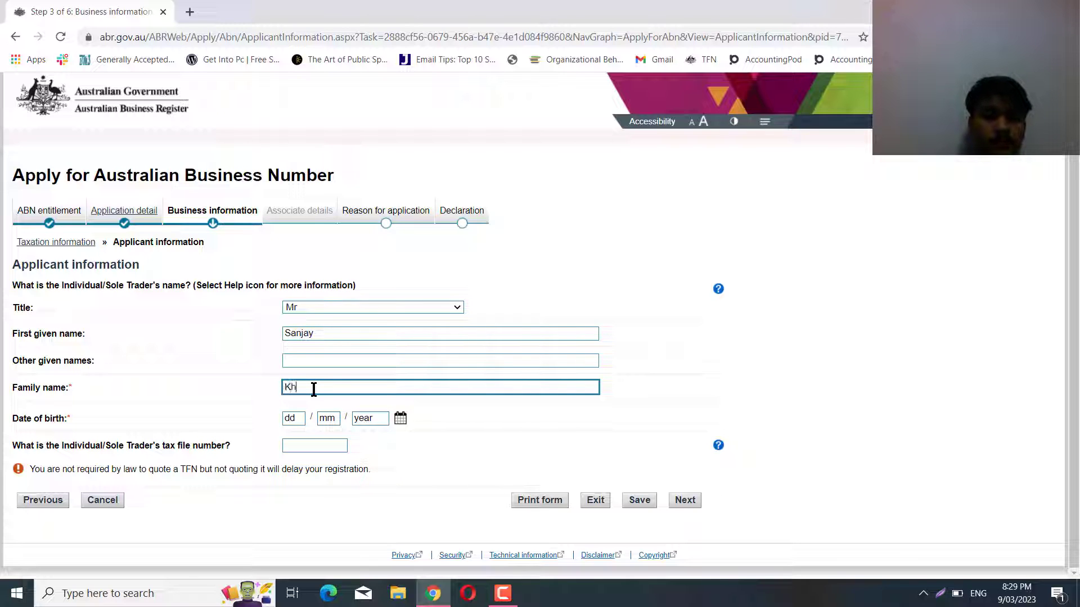
Enter the date of birth as 12/15/2022 and type the applicant's tax file number.
{"action": "left_click", "coordinate": [301, 419]}
{"action": "type", "text": "12"}
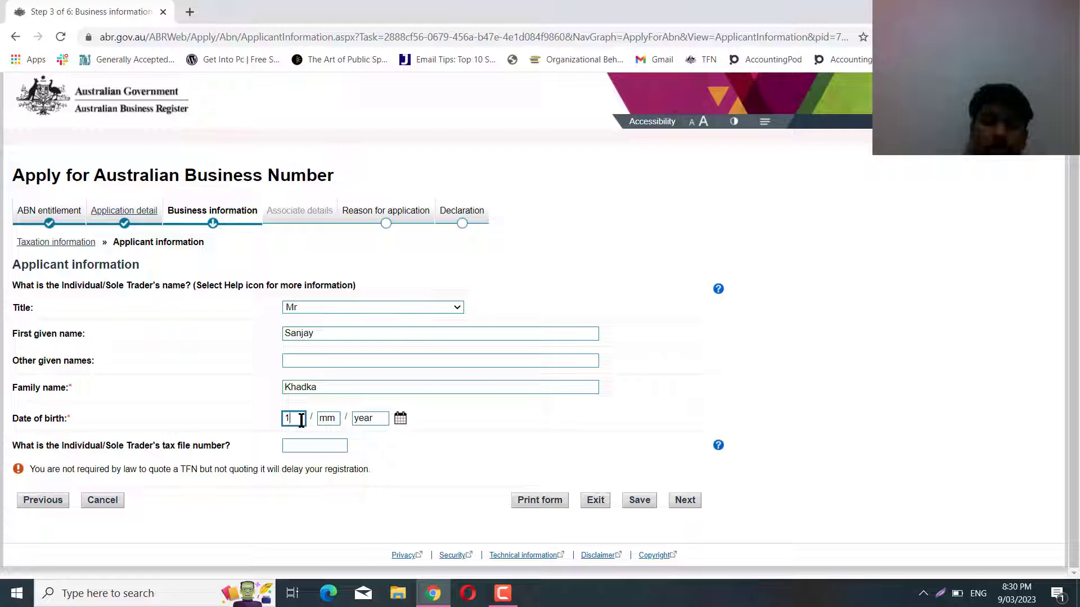
{"action": "left_click", "coordinate": [330, 417]}
{"action": "type", "text": "15"}
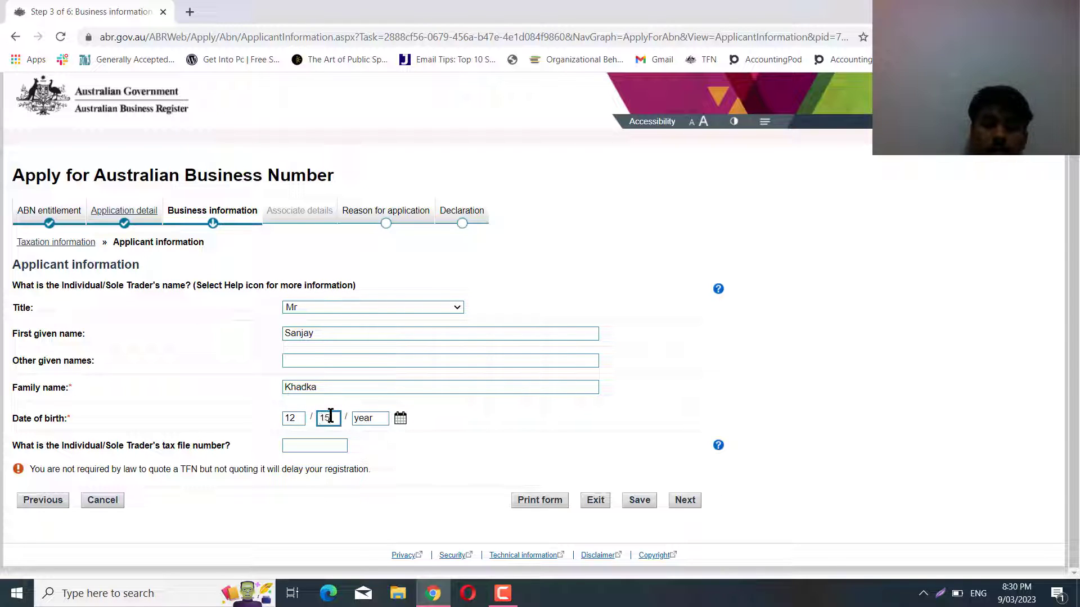
{"action": "left_click", "coordinate": [378, 418]}
{"action": "type", "text": "2022"}
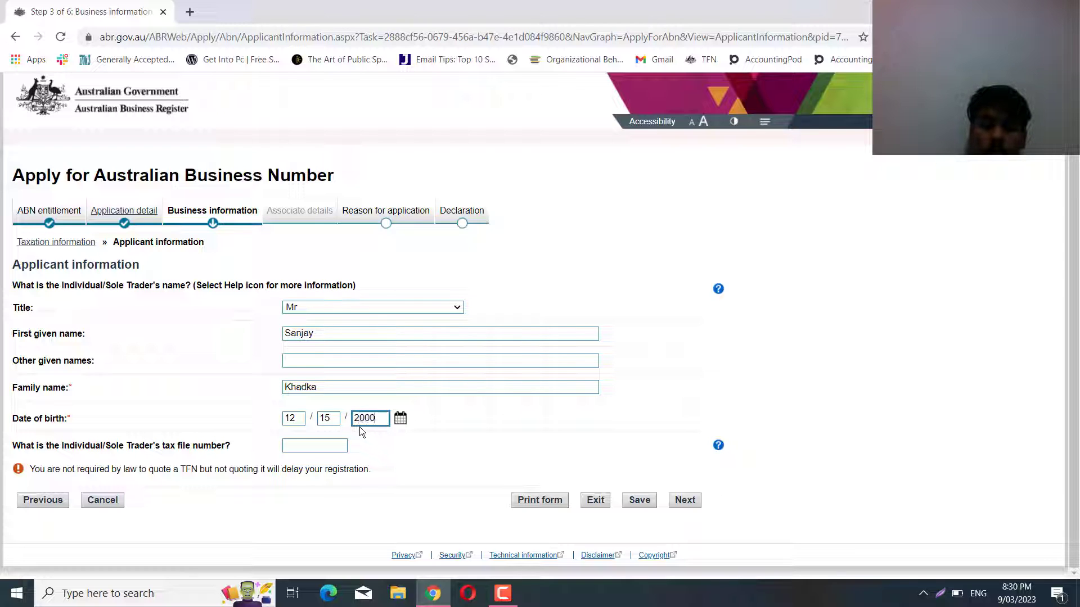
{"action": "left_click", "coordinate": [322, 445]}
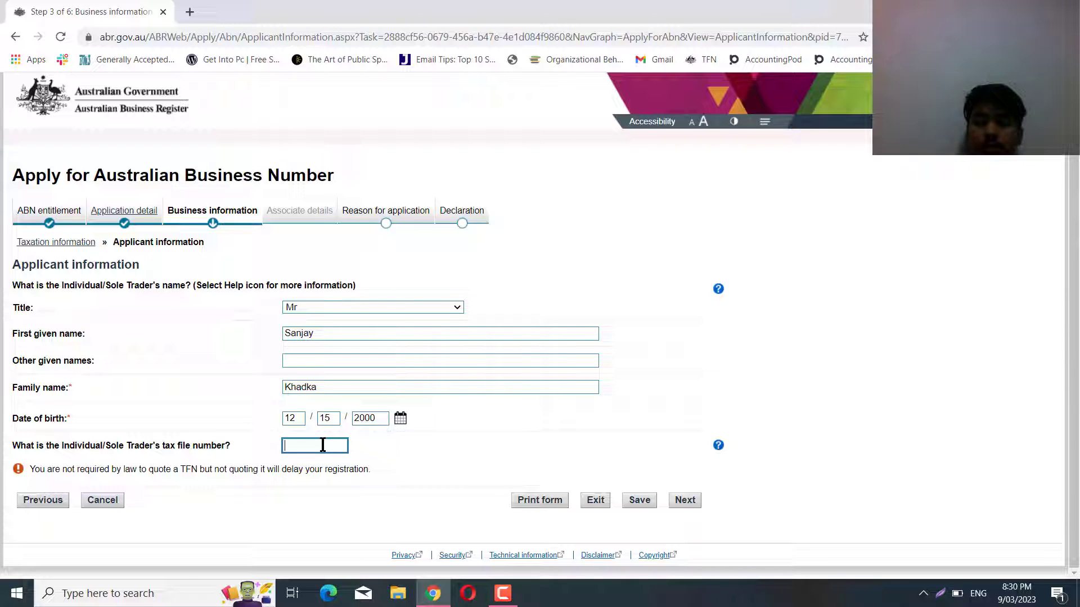
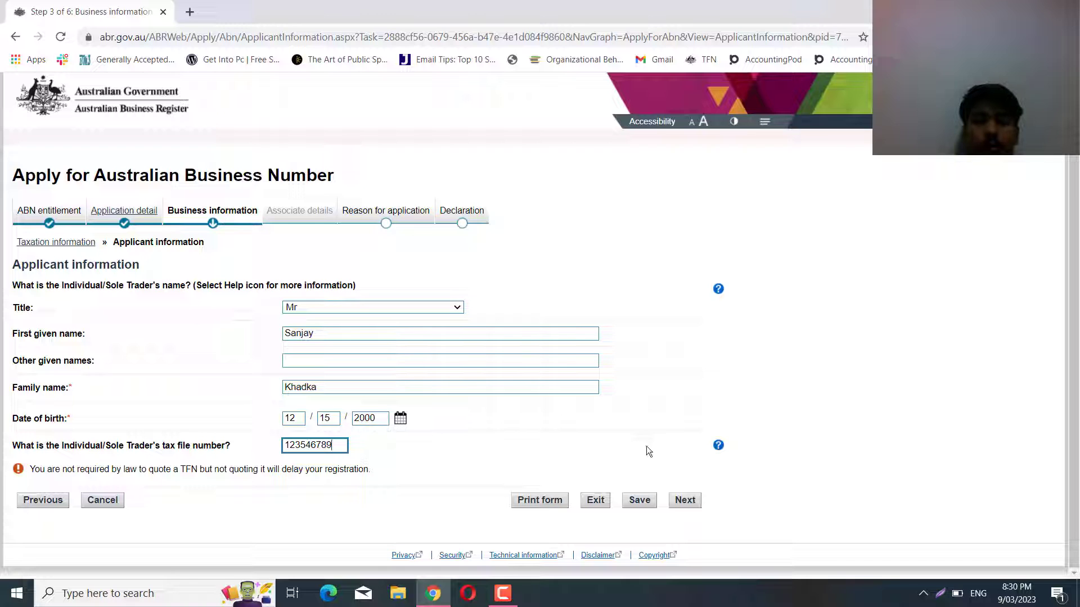
Submit the applicant details, then open the date-of-birth calendar after the date error.
{"action": "left_click", "coordinate": [685, 502]}
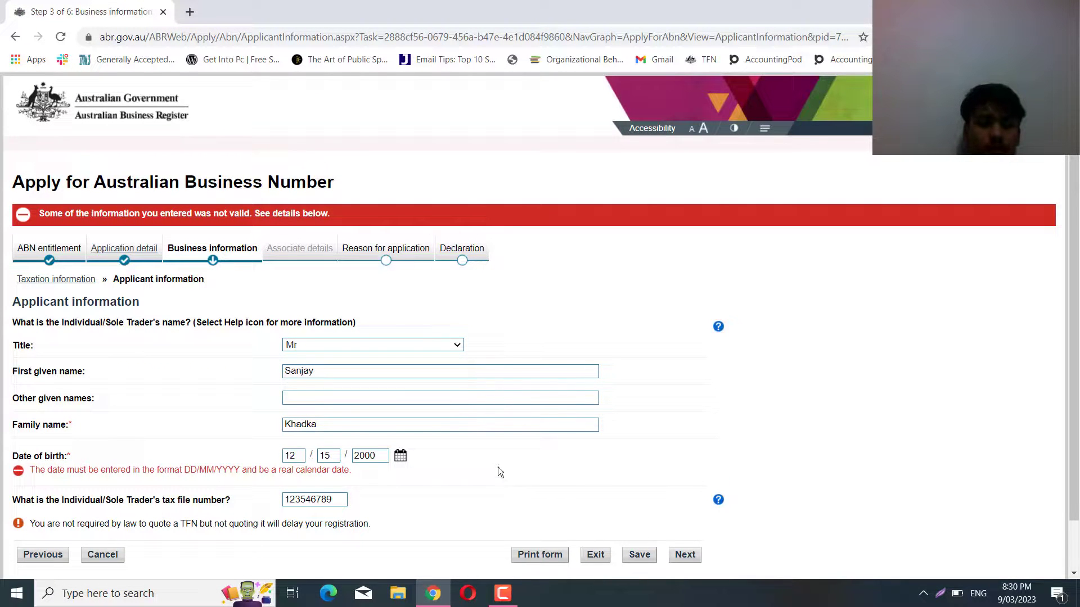
{"action": "scroll", "coordinate": [481, 478], "scroll_direction": "down", "scroll_amount": 1}
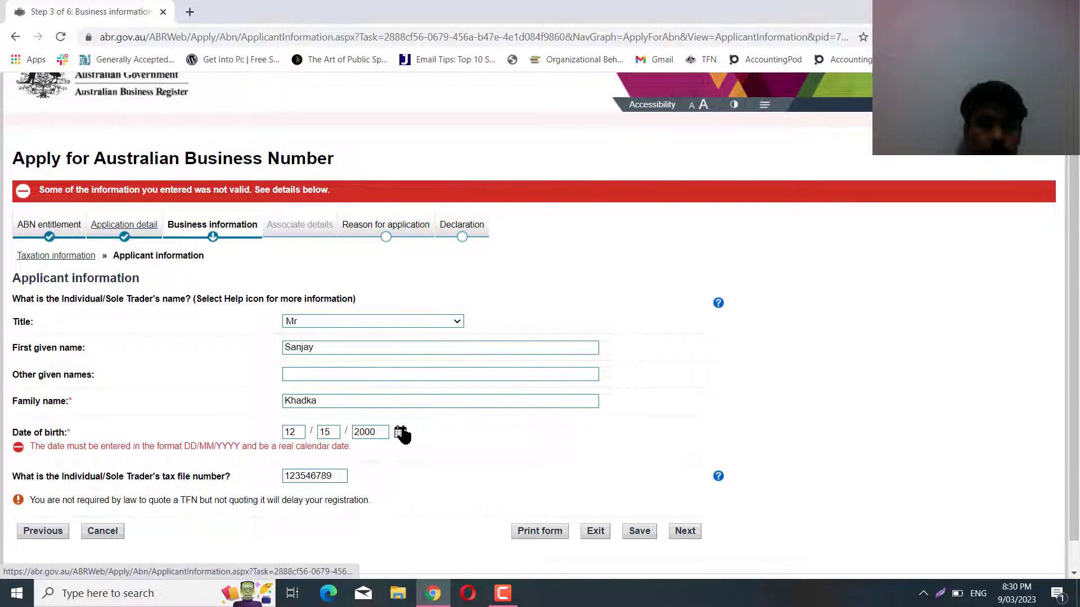
{"action": "left_click", "coordinate": [401, 434]}
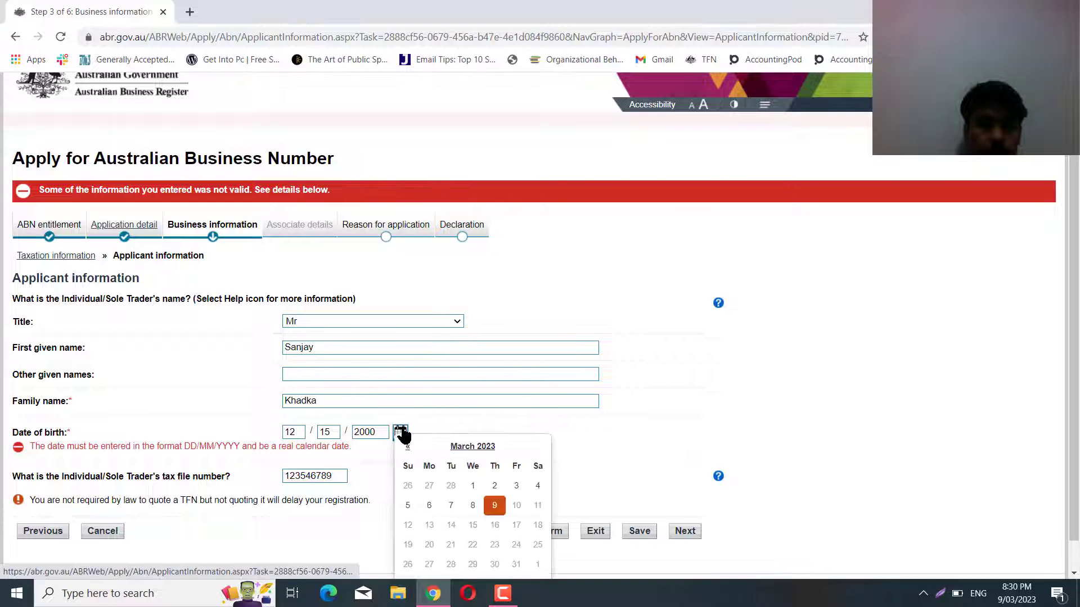
{"action": "left_click", "coordinate": [470, 450]}
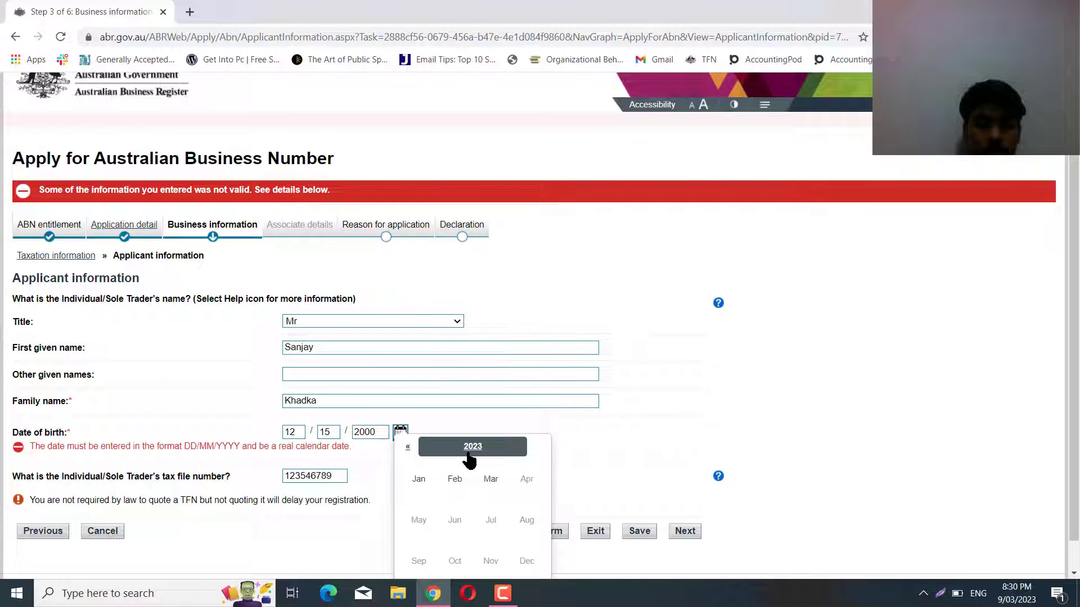
{"action": "left_click", "coordinate": [409, 448]}
{"action": "left_click", "coordinate": [408, 448]}
{"action": "left_click", "coordinate": [408, 447]}
Change the date of birth to 1 January 2002 and resubmit the applicant information.
{"action": "left_click", "coordinate": [408, 448]}
{"action": "left_click", "coordinate": [409, 448]}
{"action": "left_click", "coordinate": [408, 448]}
{"action": "triple_click", "coordinate": [408, 448]}
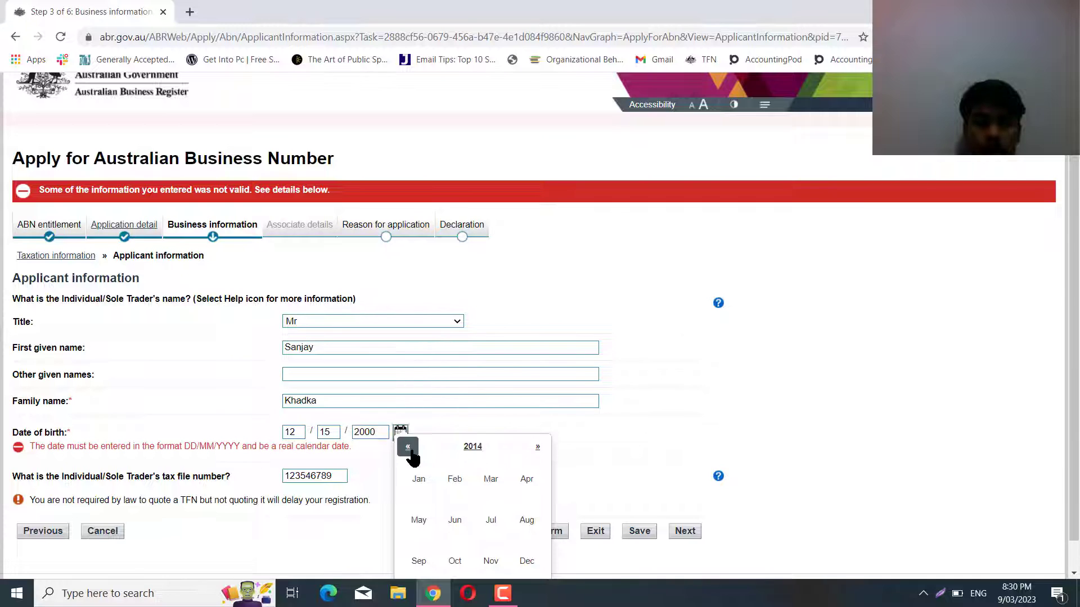
{"action": "triple_click", "coordinate": [409, 447]}
{"action": "triple_click", "coordinate": [408, 448]}
{"action": "double_click", "coordinate": [408, 447]}
{"action": "left_click", "coordinate": [408, 448]}
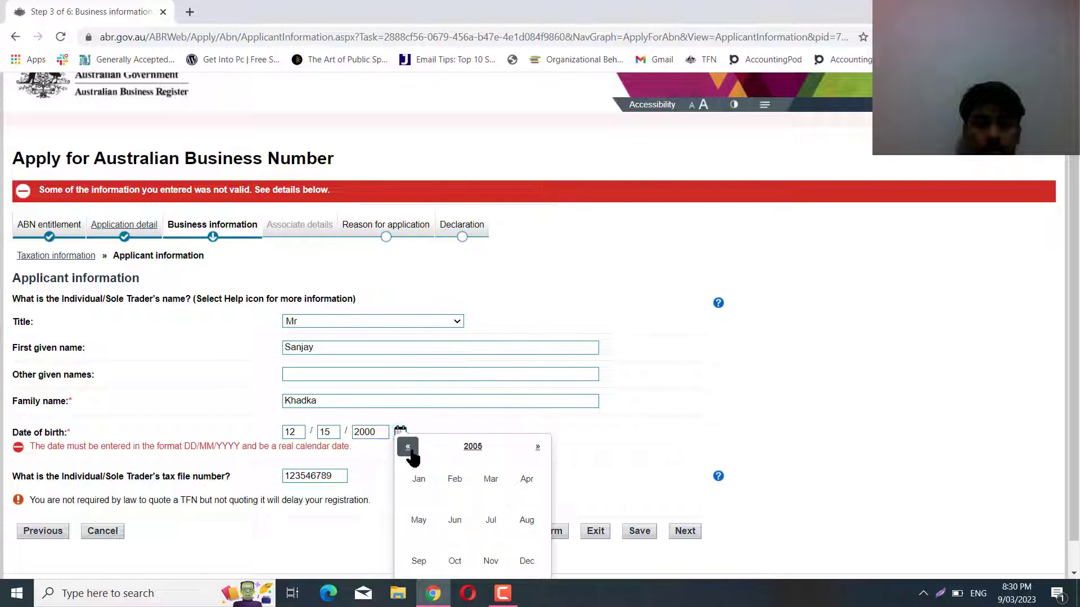
{"action": "left_click", "coordinate": [409, 447]}
{"action": "left_click", "coordinate": [408, 448]}
{"action": "left_click", "coordinate": [424, 483]}
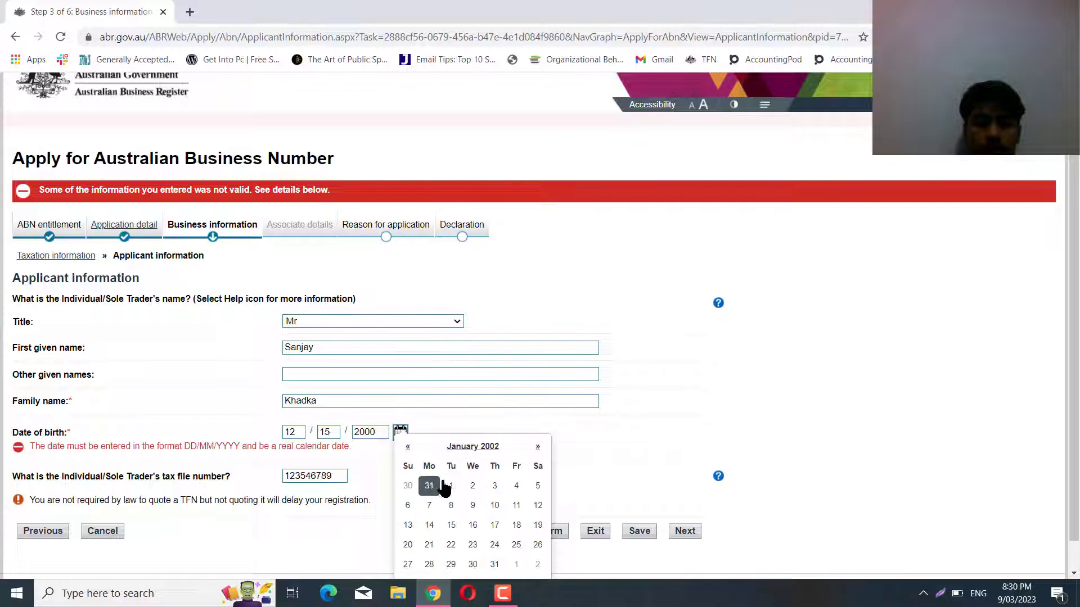
{"action": "left_click", "coordinate": [450, 486]}
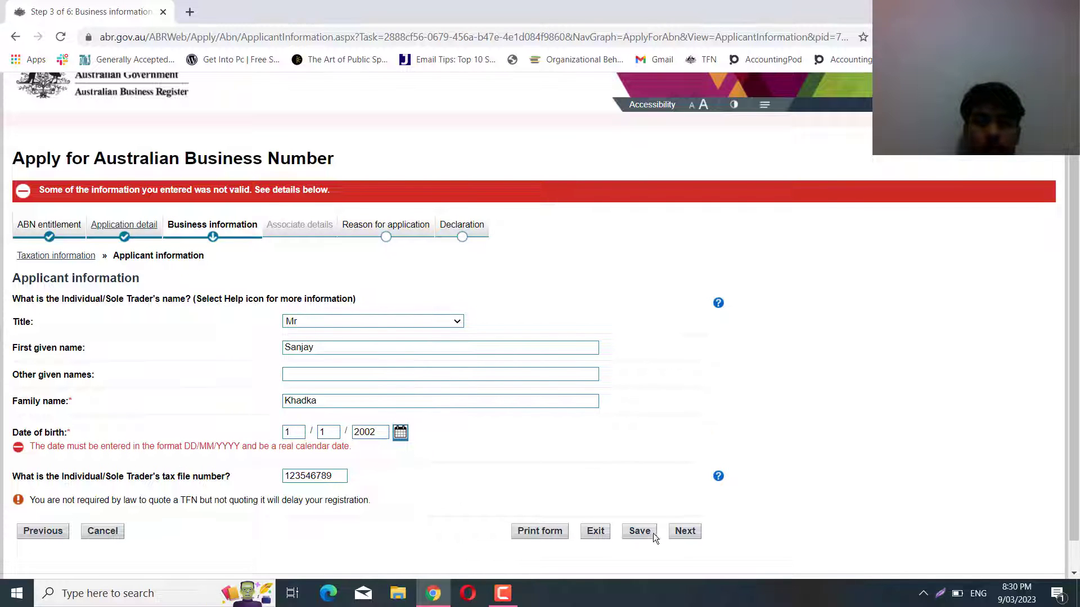
{"action": "left_click", "coordinate": [687, 533]}
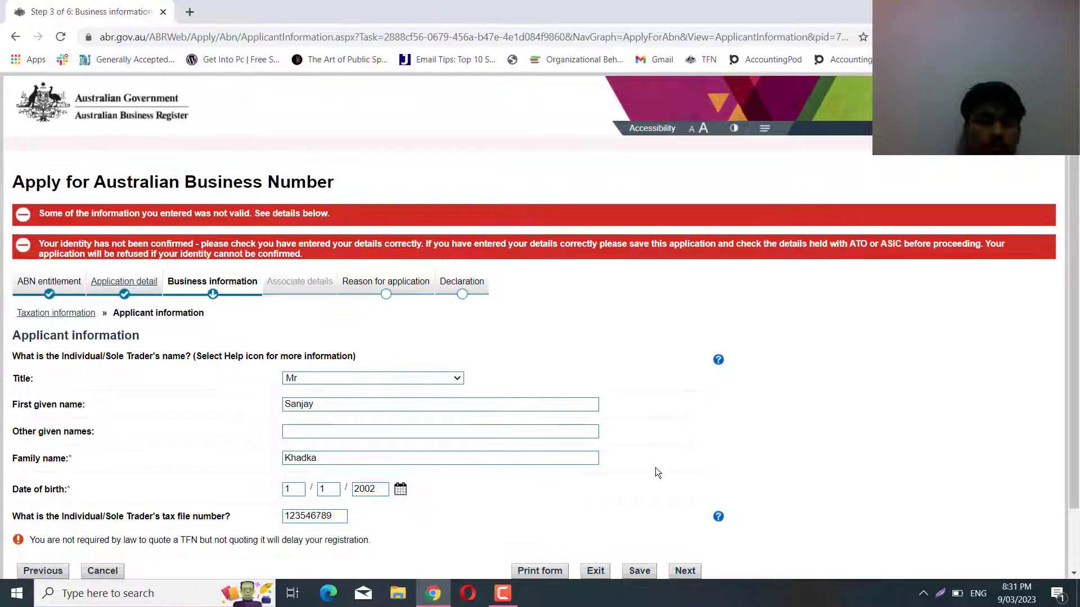
{"action": "scroll", "coordinate": [656, 467], "scroll_direction": "down", "scroll_amount": 2}
{"action": "left_click", "coordinate": [690, 500]}
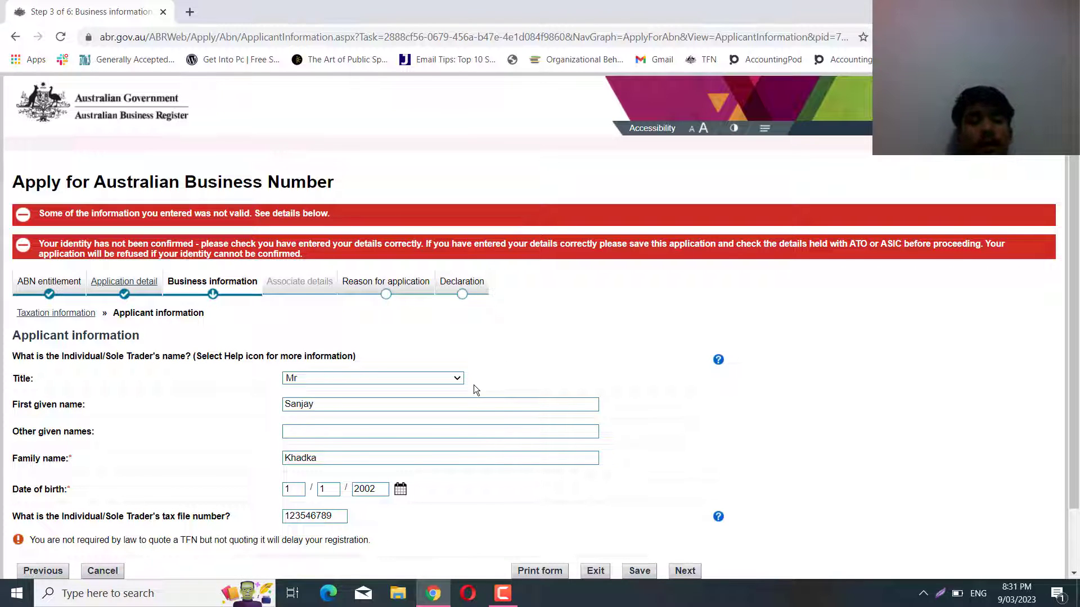
{"action": "scroll", "coordinate": [474, 386], "scroll_direction": "down", "scroll_amount": 1}
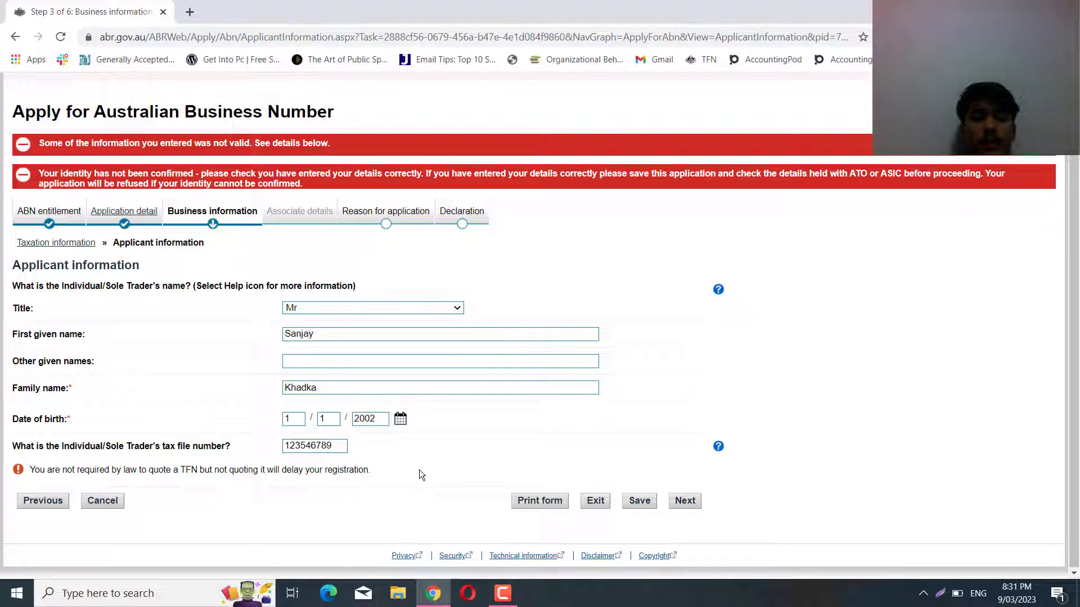
{"action": "scroll", "coordinate": [419, 470], "scroll_direction": "up", "scroll_amount": 2}
{"action": "scroll", "coordinate": [416, 470], "scroll_direction": "down", "scroll_amount": 2}
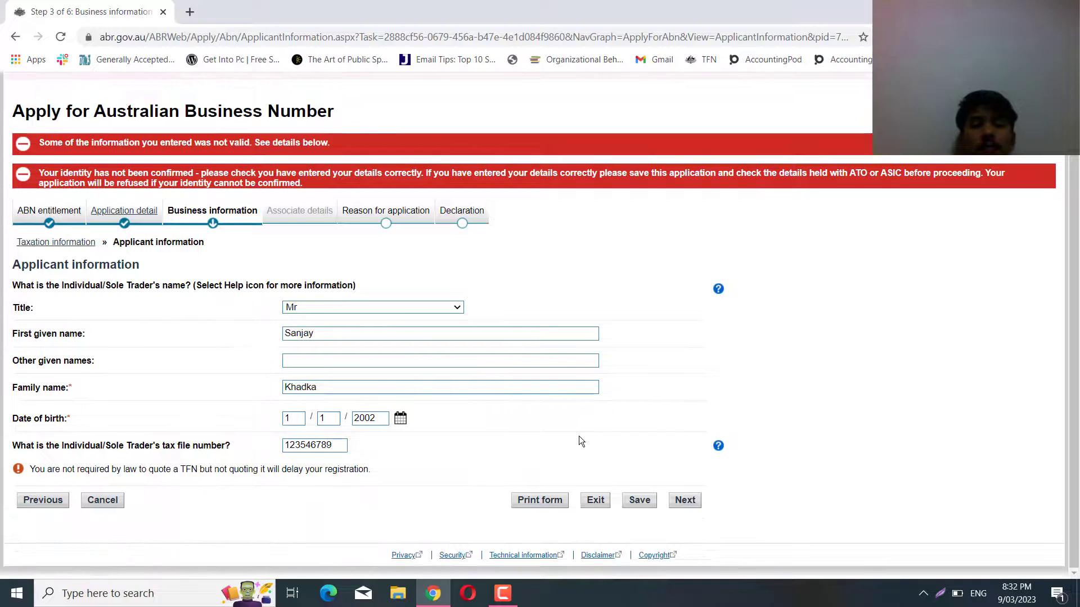